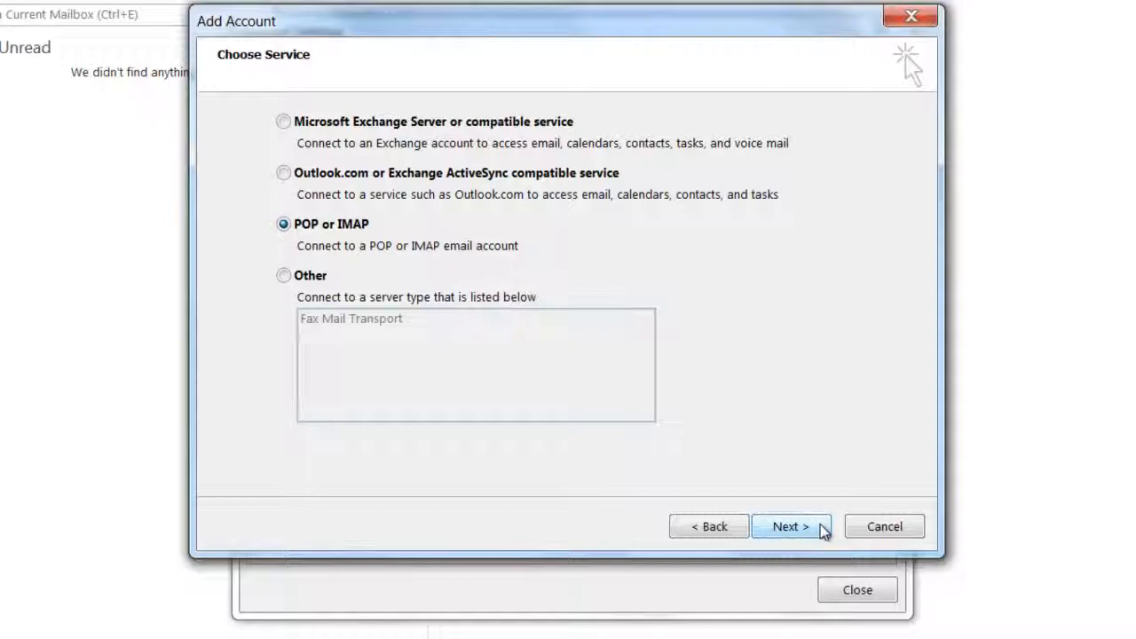
Step: Proceed with the POP or IMAP service and enter the account holder's name and e-mail address
{"action": "left_click", "coordinate": [823, 528]}
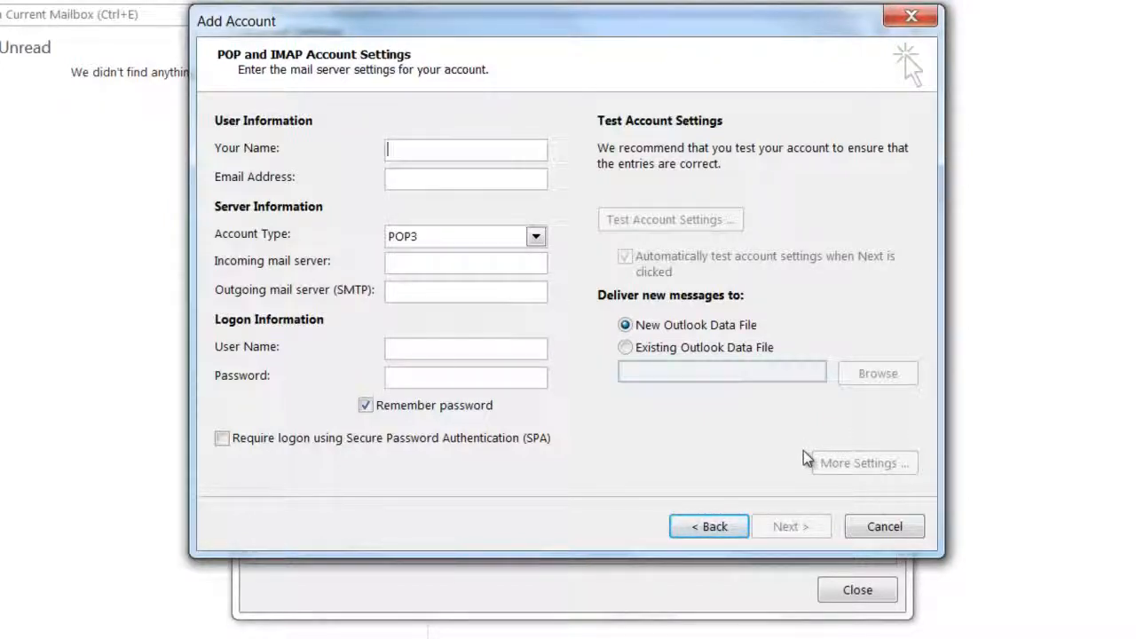
{"action": "type", "text": "John Smith"}
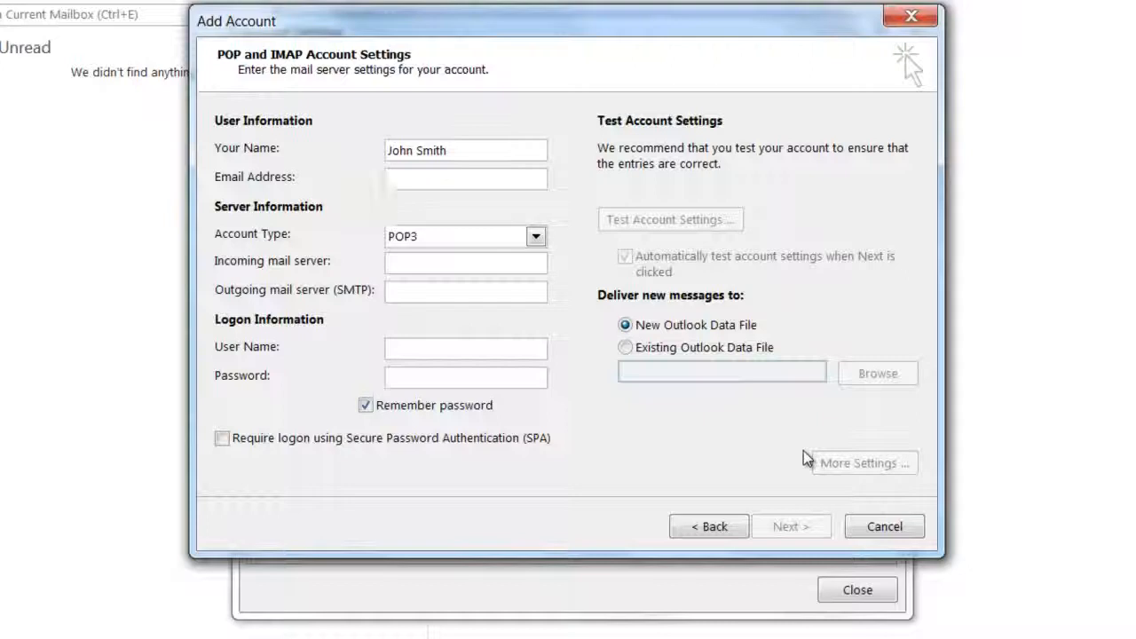
{"action": "type", "text": "johnsmith"}
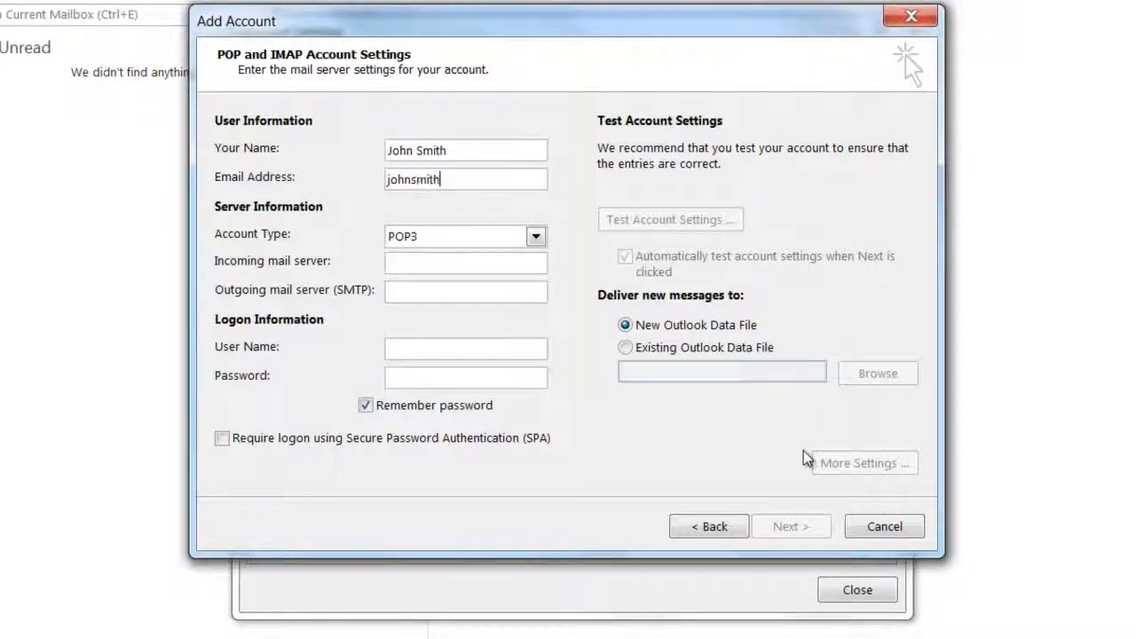
{"action": "type", "text": "@example.com"}
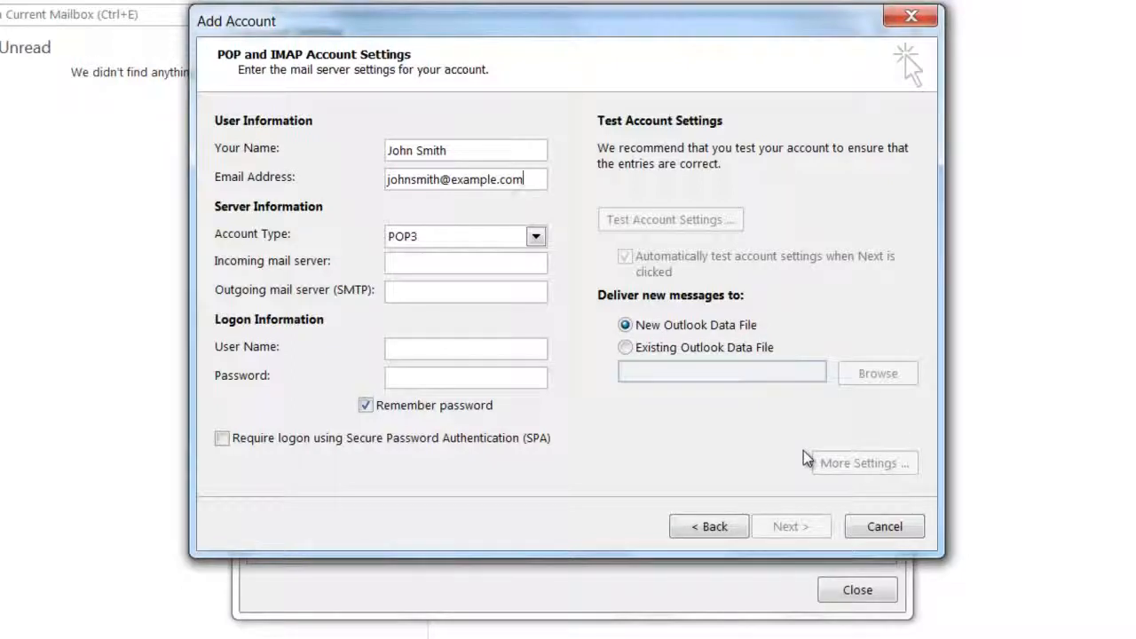
Step: Set the account type to IMAP with imap.example.com as incoming and smtp.example.com as outgoing mail server
{"action": "left_click", "coordinate": [537, 237]}
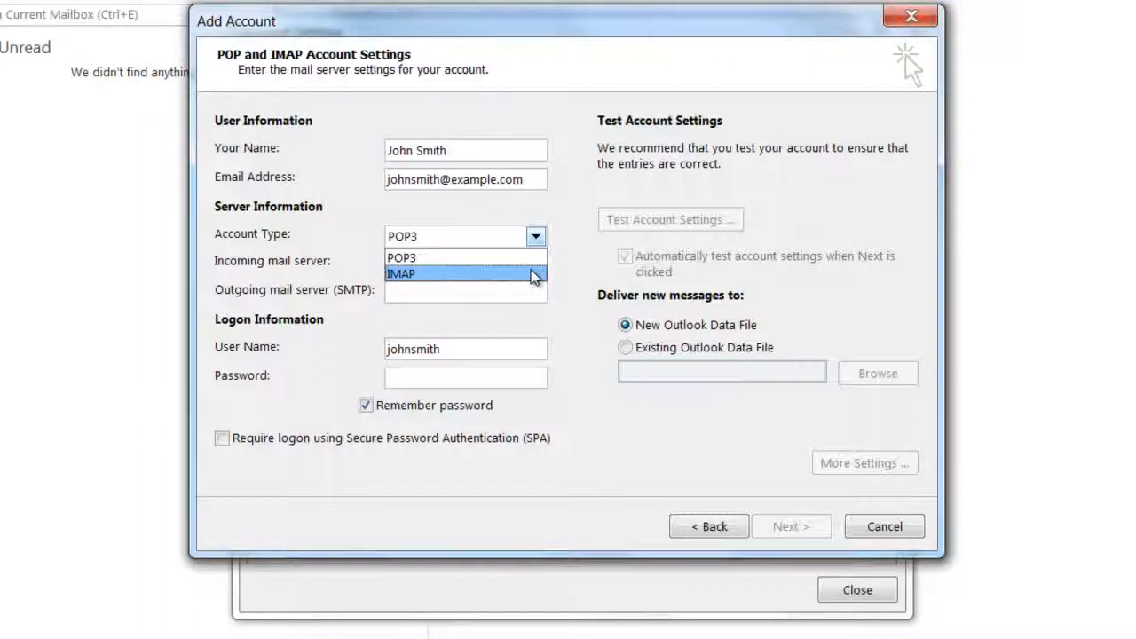
{"action": "left_click", "coordinate": [535, 276]}
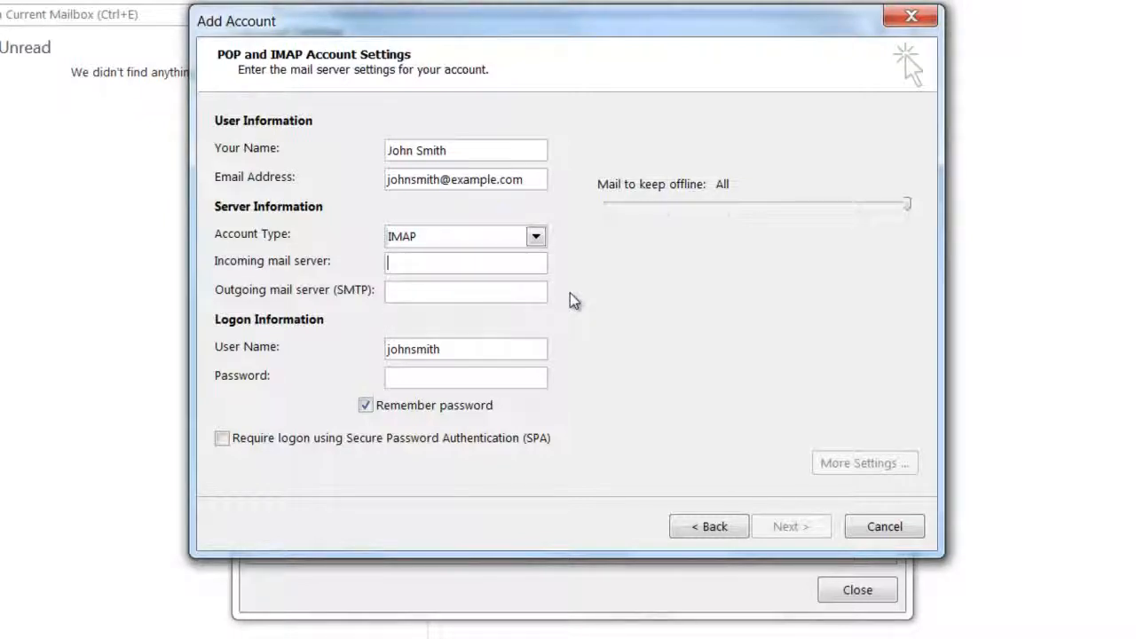
{"action": "type", "text": "imap.example.com"}
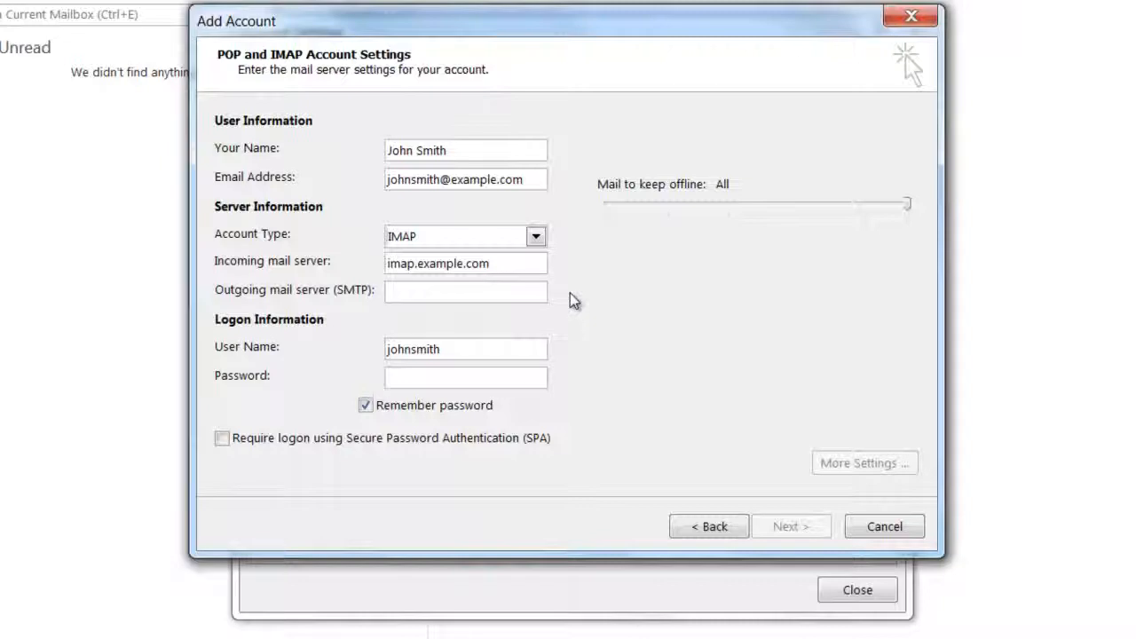
{"action": "type", "text": "smtp.example.com"}
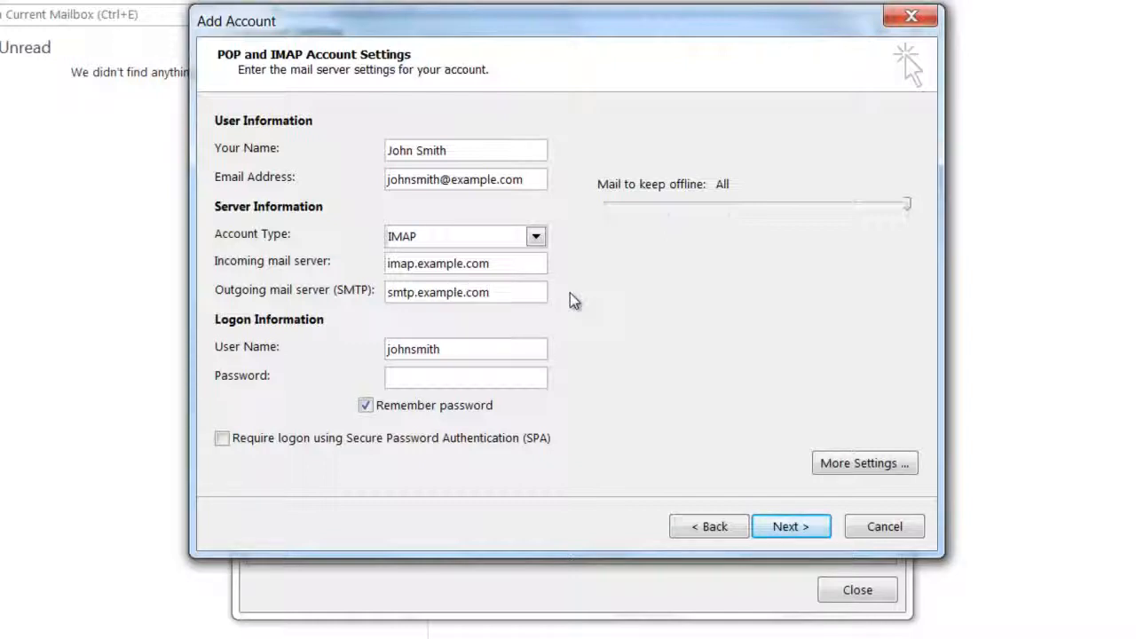
Step: Complete the logon user name as the full e-mail address and enter the account password
{"action": "left_click", "coordinate": [461, 353]}
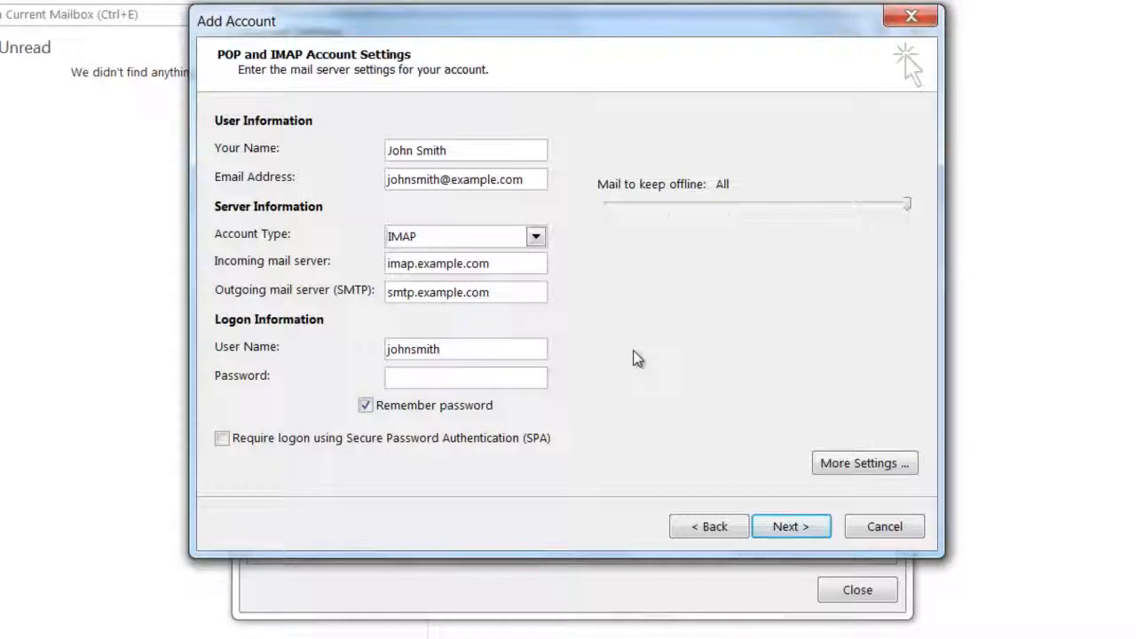
{"action": "type", "text": "@example.com"}
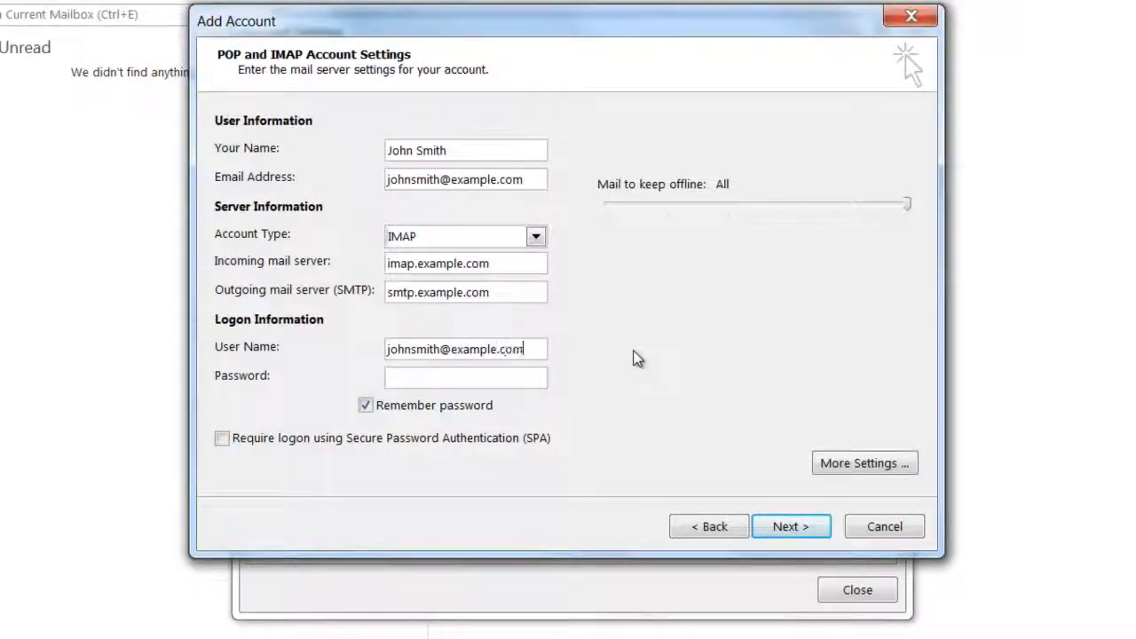
{"action": "left_click", "coordinate": [513, 380]}
{"action": "type", "text": "*******"}
Step: In the account's additional settings, require authentication for the outgoing SMTP server, using the same settings as the incoming server
{"action": "left_click", "coordinate": [913, 465]}
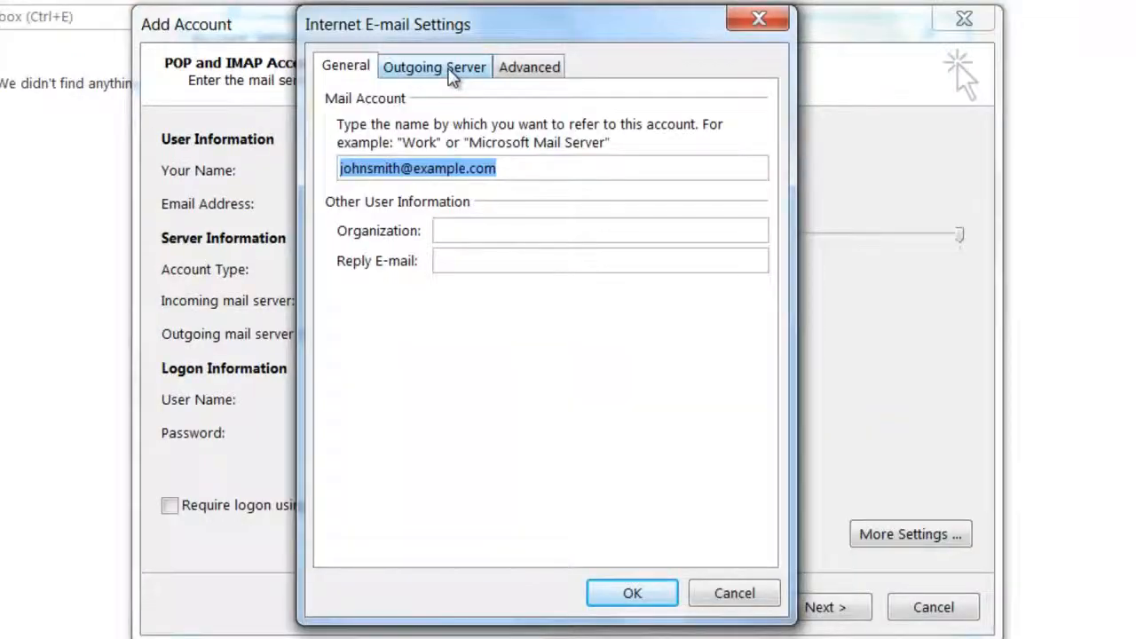
{"action": "left_click", "coordinate": [452, 71]}
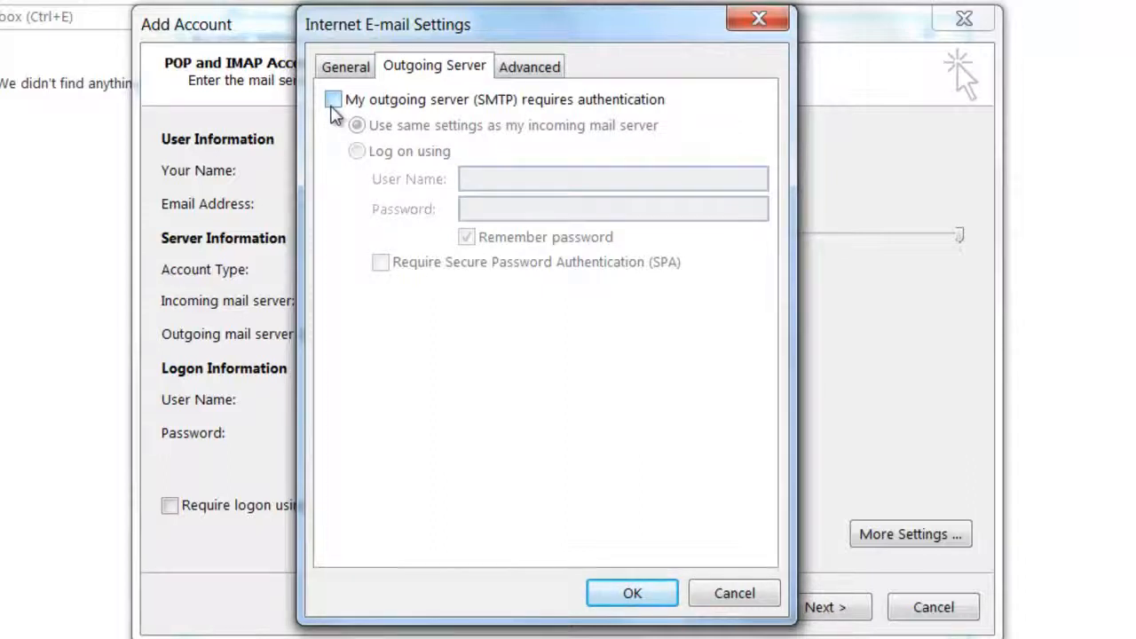
{"action": "left_click", "coordinate": [333, 101]}
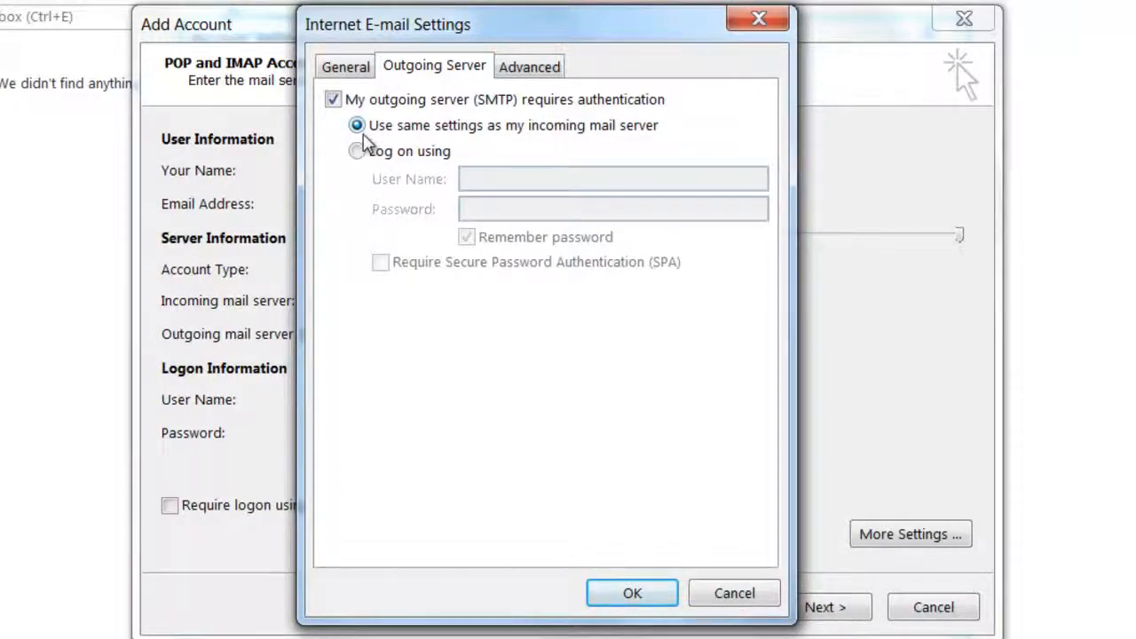
Step: In the advanced connection settings, set the incoming IMAP server's encrypted connection type to SSL
{"action": "left_click", "coordinate": [559, 76]}
{"action": "key", "text": "Tab"}
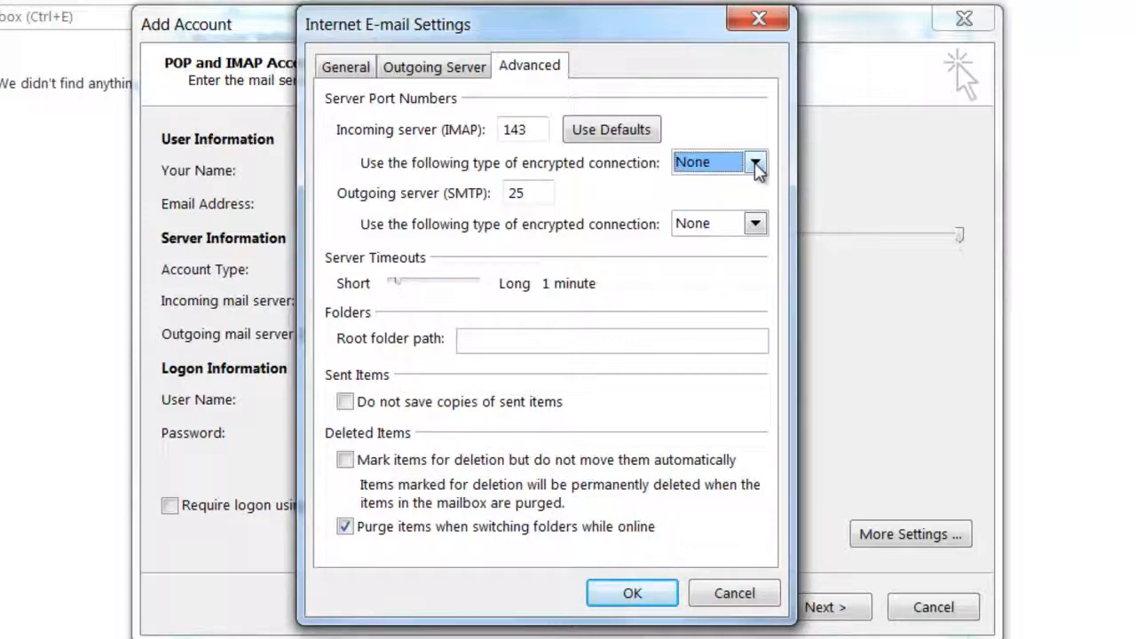
{"action": "left_click", "coordinate": [755, 163]}
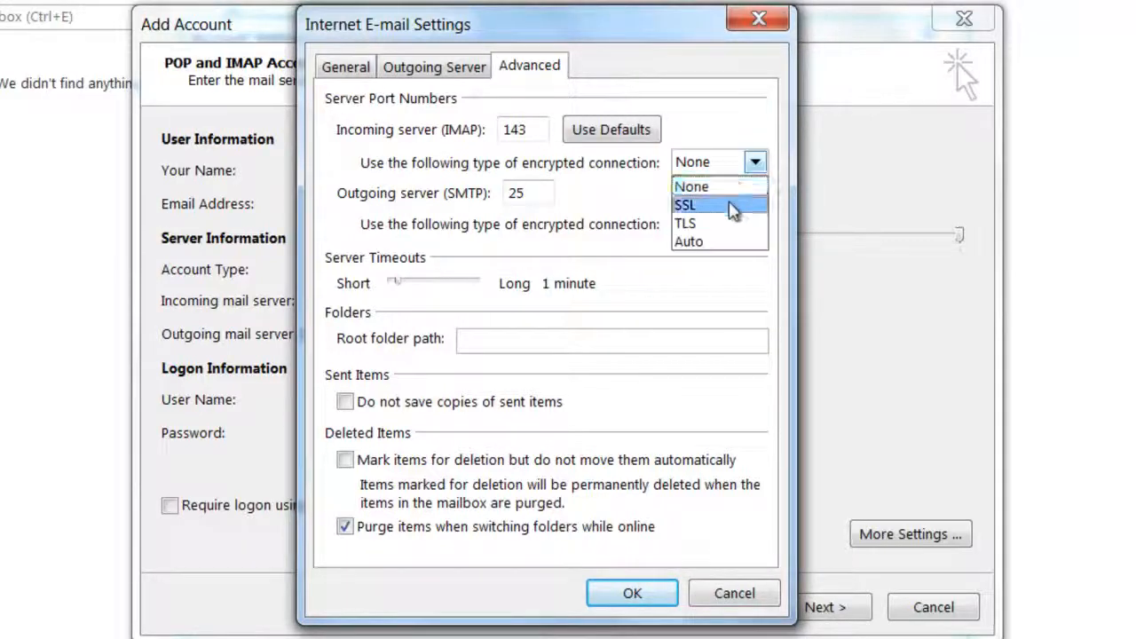
{"action": "left_click", "coordinate": [733, 211]}
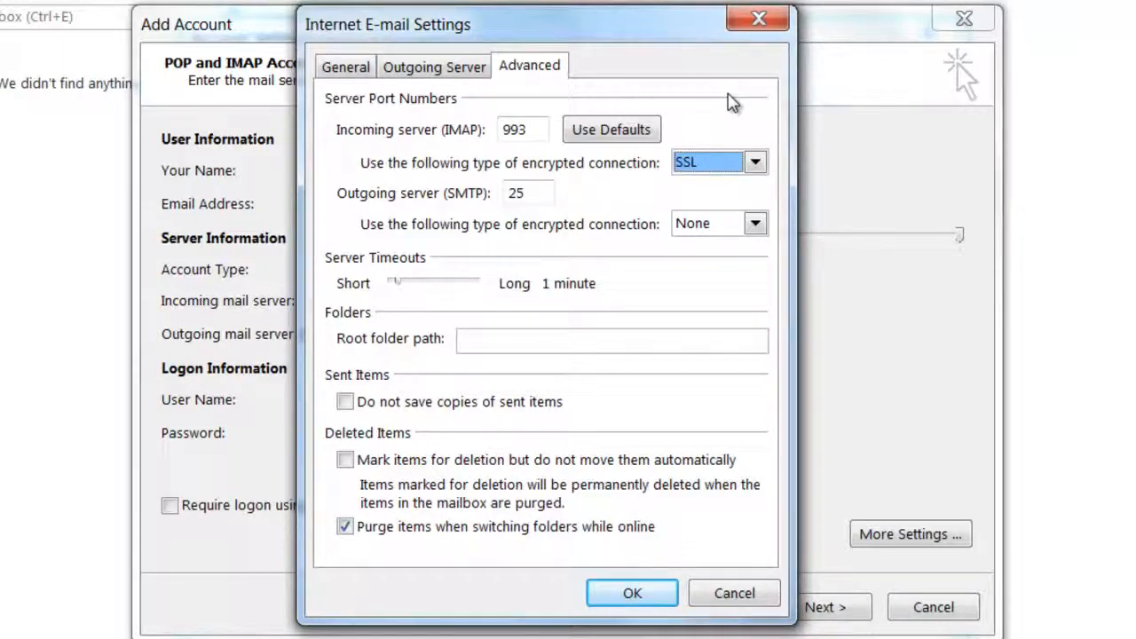
Step: Set the outgoing SMTP server's port number to 587
{"action": "double_click", "coordinate": [505, 193]}
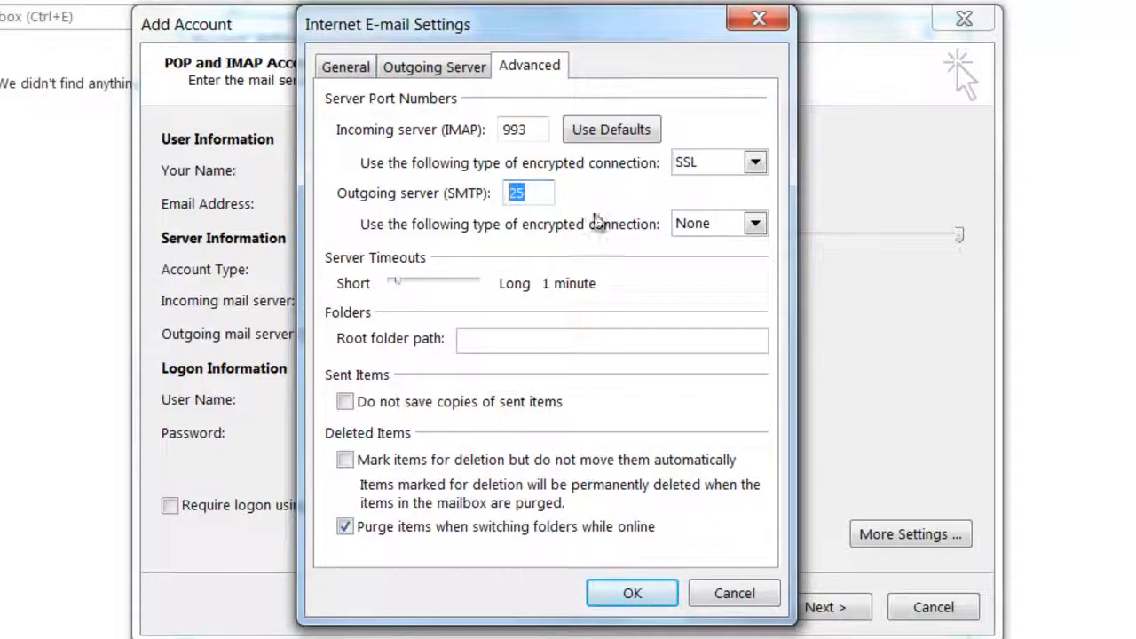
{"action": "type", "text": "587"}
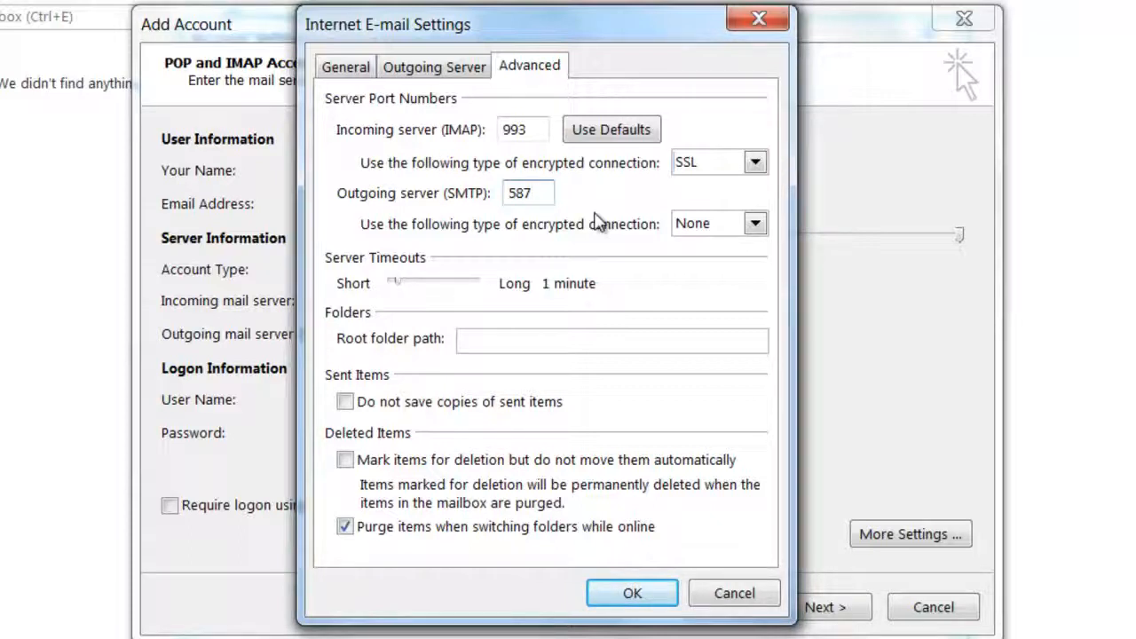
Step: Set the outgoing SMTP server's encryption to SSL and its port to 465, and accept the e-mail settings
{"action": "left_click", "coordinate": [755, 223]}
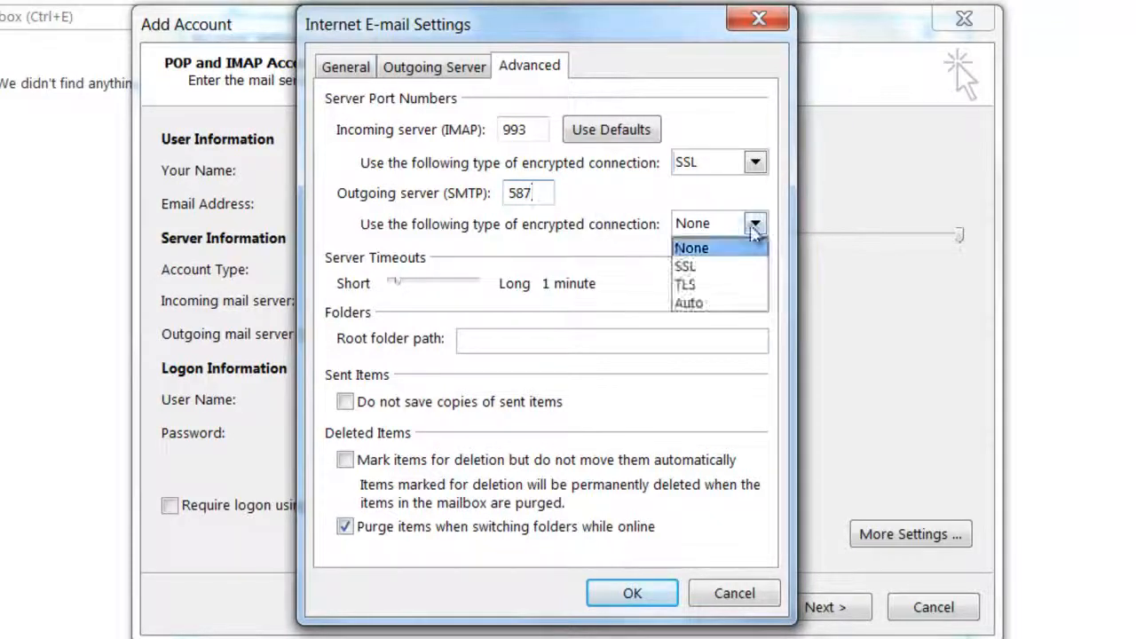
{"action": "left_click", "coordinate": [719, 266]}
{"action": "double_click", "coordinate": [515, 193]}
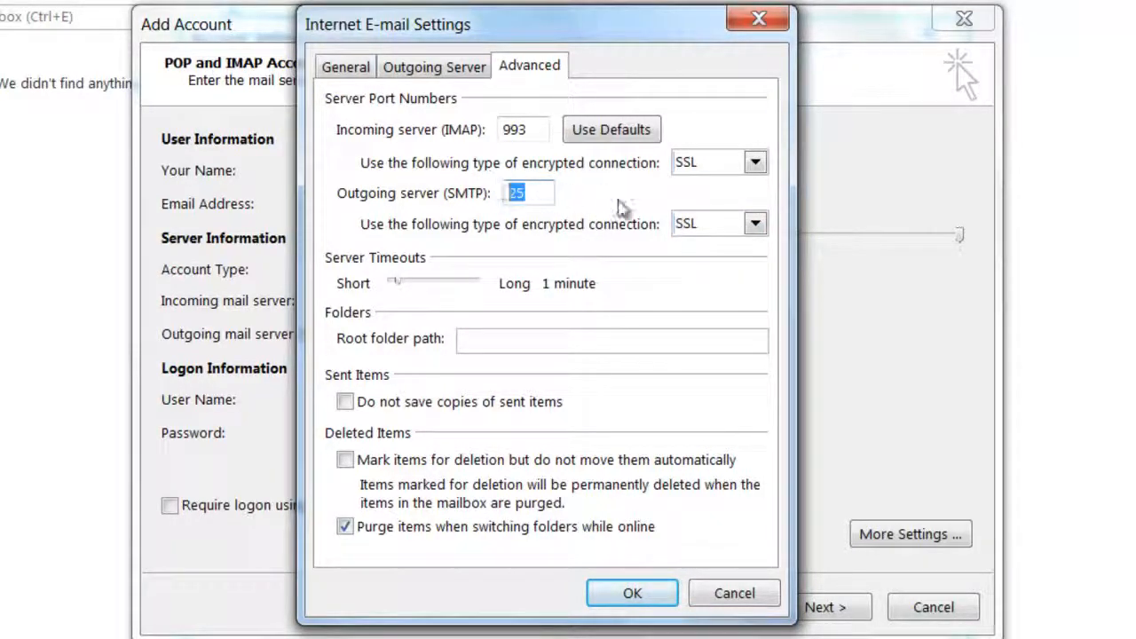
{"action": "type", "text": "465"}
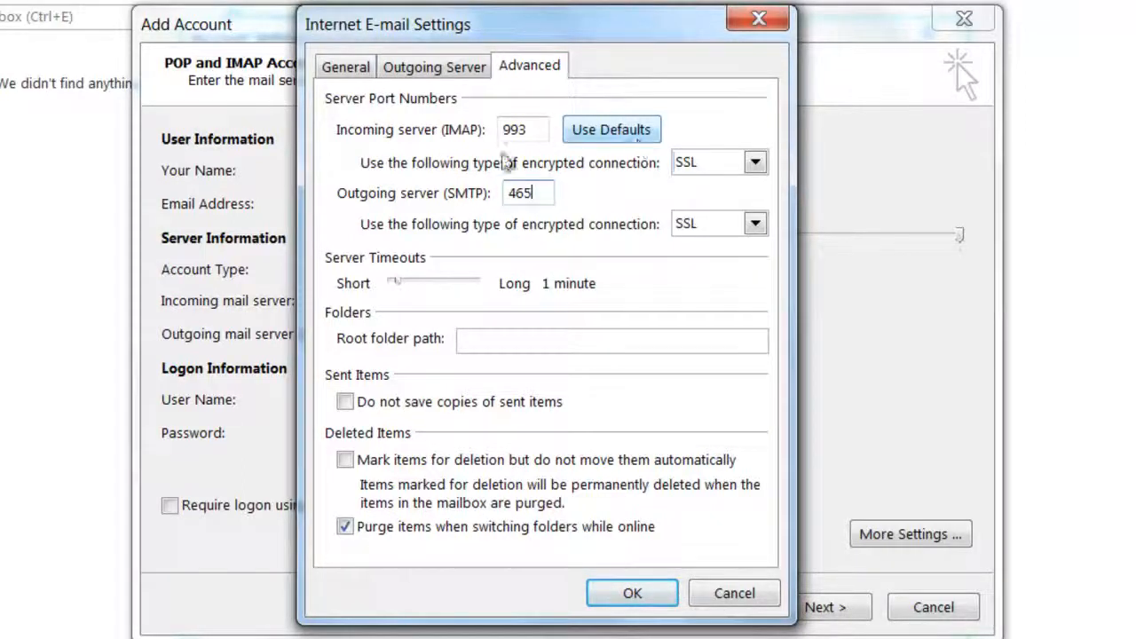
{"action": "left_click", "coordinate": [656, 598]}
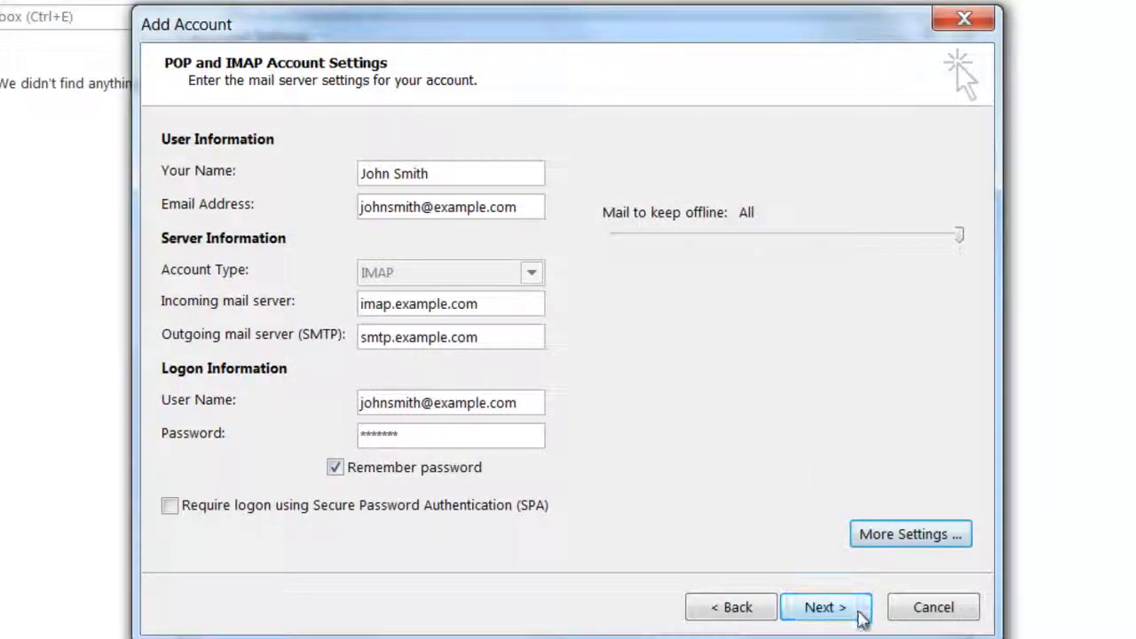
Step: Test the account settings, agree to continue using the server despite its unverified certificate, and close the test results
{"action": "left_click", "coordinate": [825, 607]}
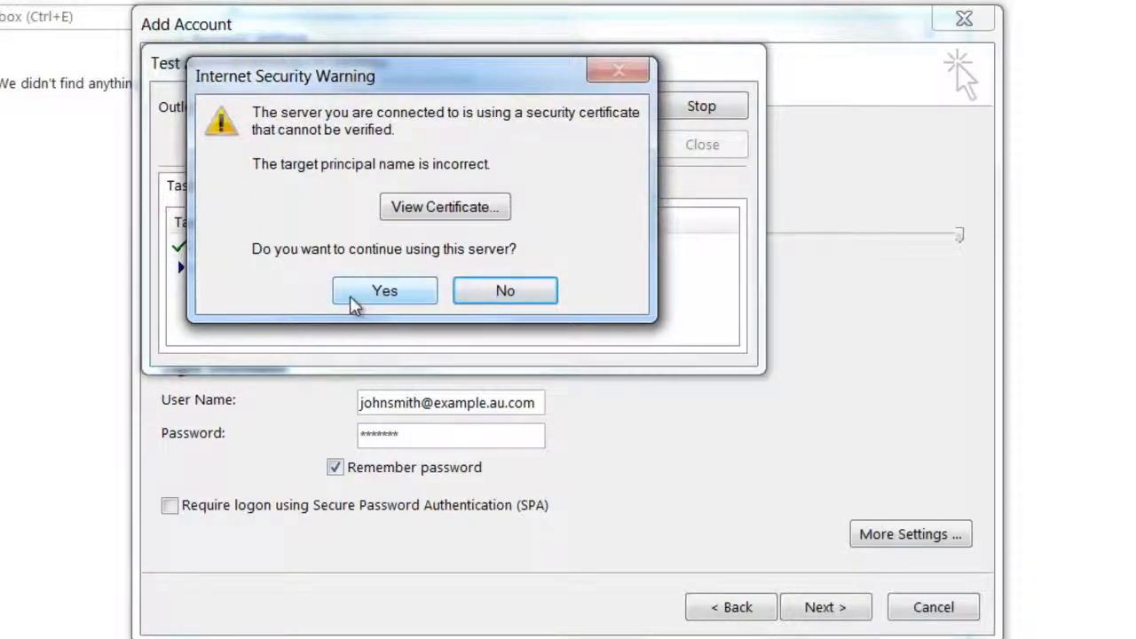
{"action": "left_click", "coordinate": [373, 293]}
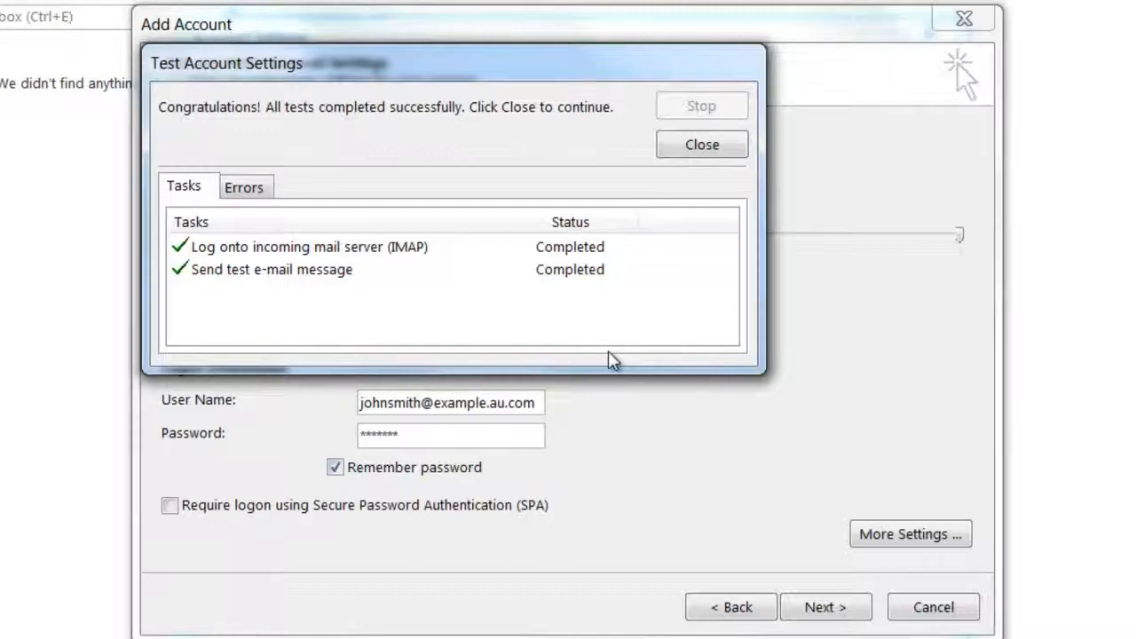
{"action": "left_click", "coordinate": [712, 155]}
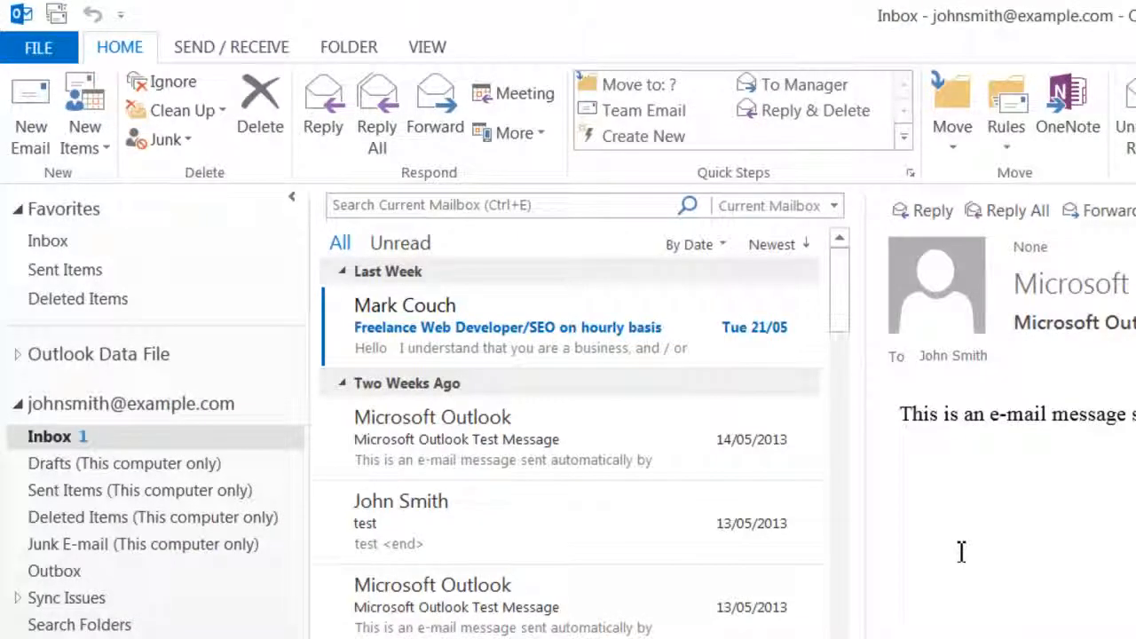
Step: Open the configured IMAP account for changes from the list of e-mail accounts in the account settings
{"action": "left_click", "coordinate": [41, 46]}
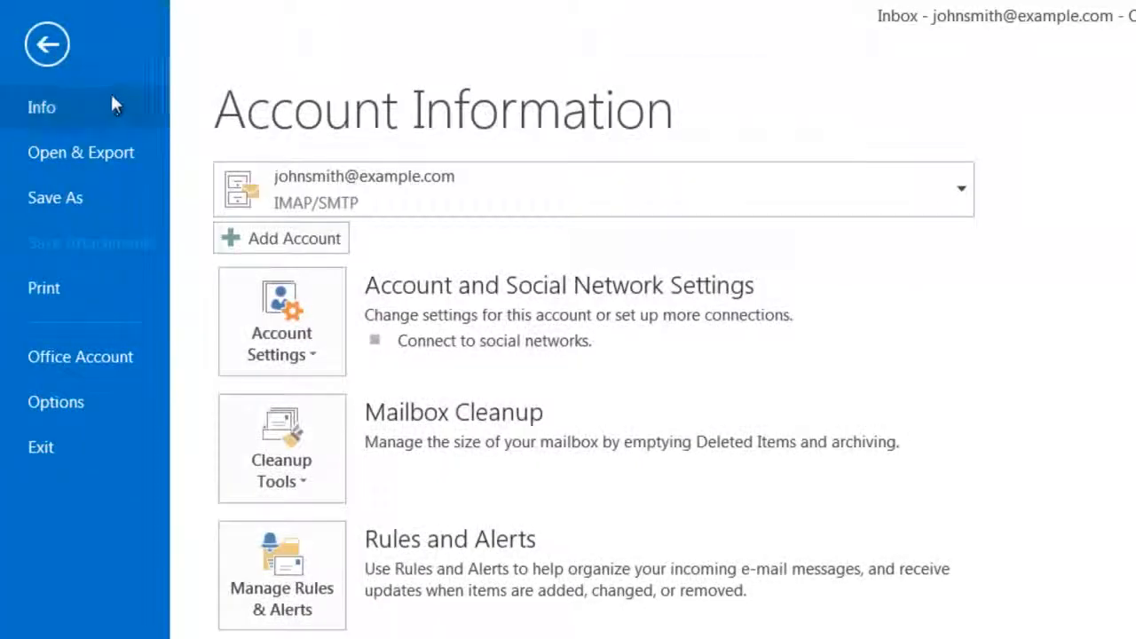
{"action": "left_click", "coordinate": [299, 359]}
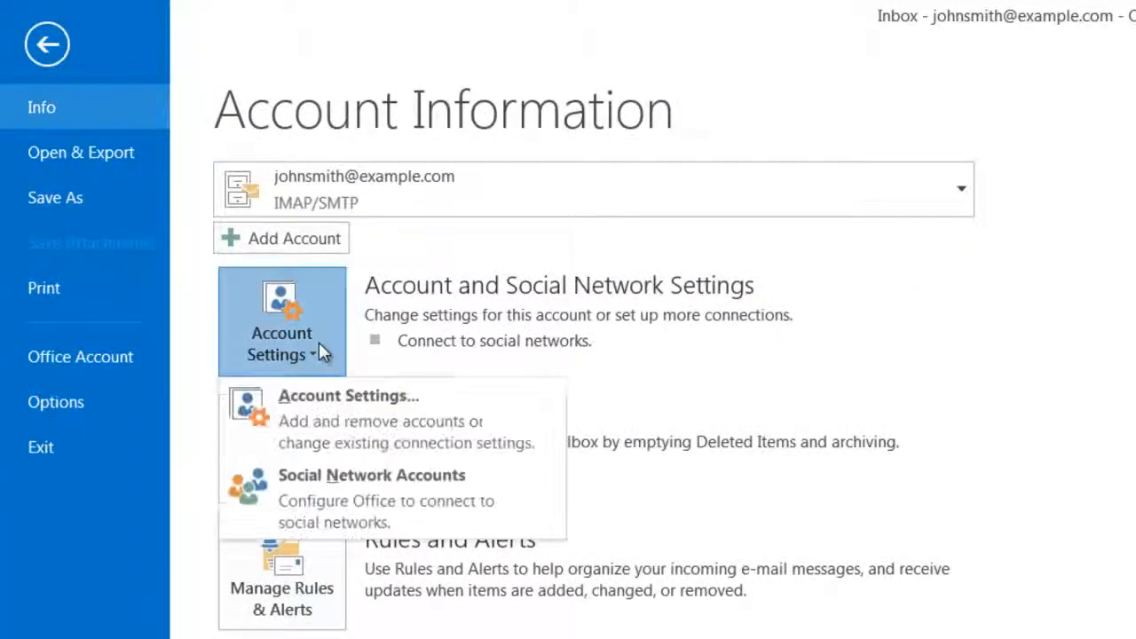
{"action": "left_click", "coordinate": [472, 422]}
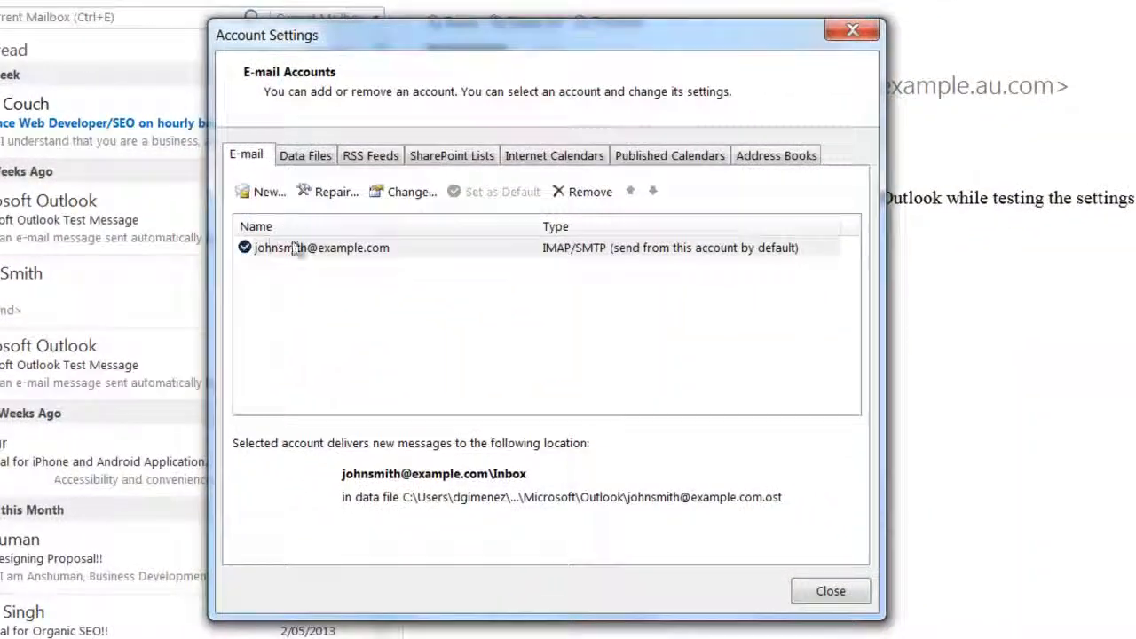
{"action": "left_click", "coordinate": [458, 271]}
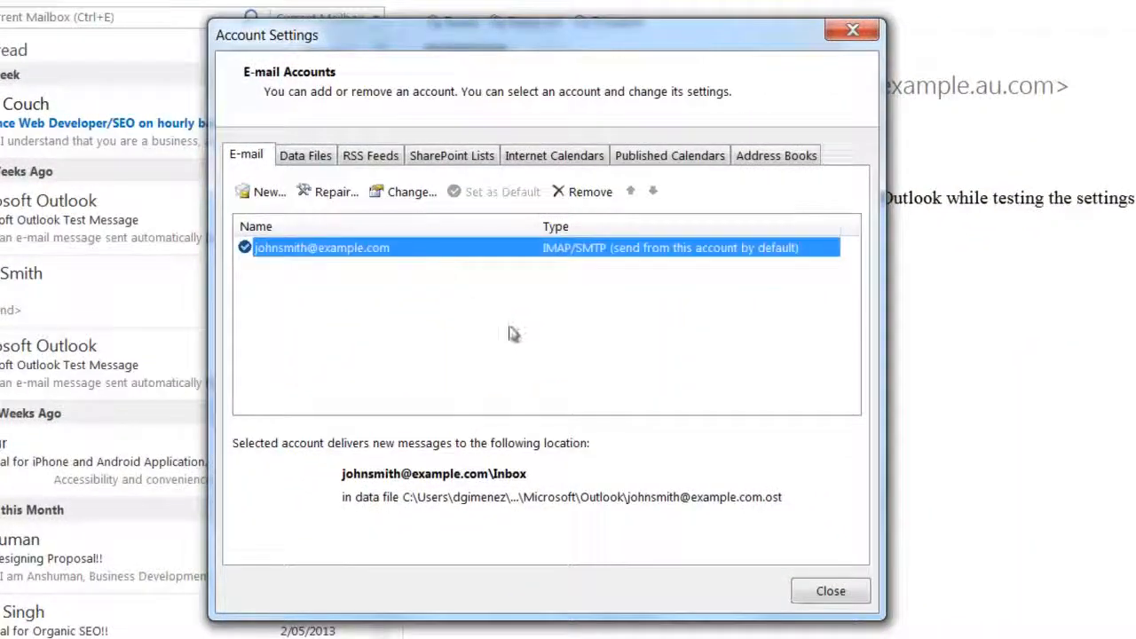
{"action": "left_click", "coordinate": [422, 195]}
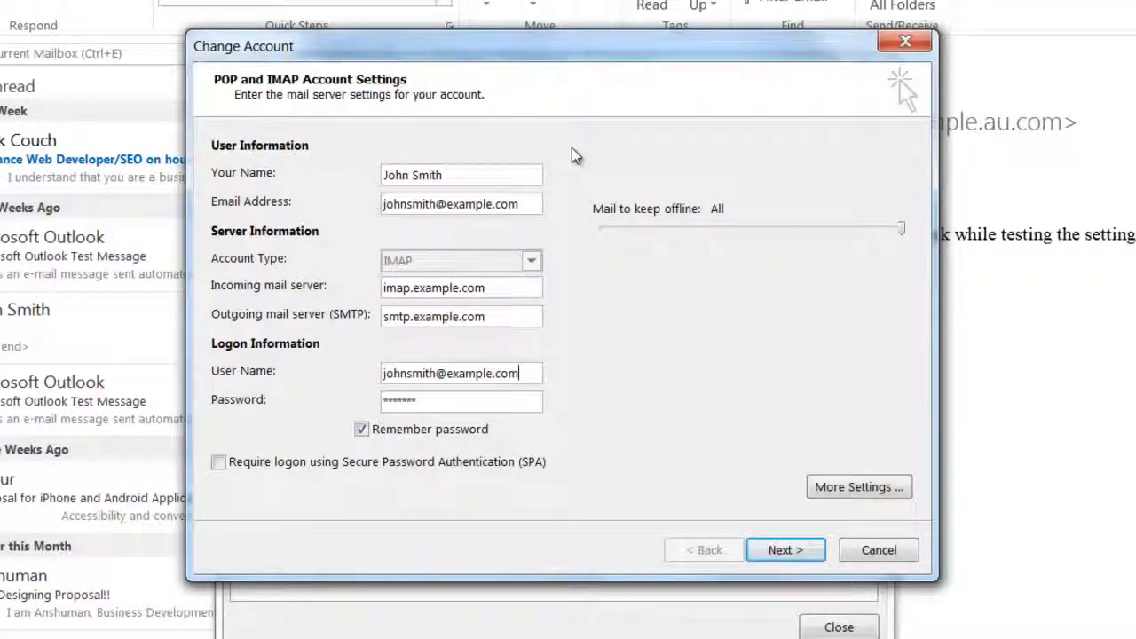